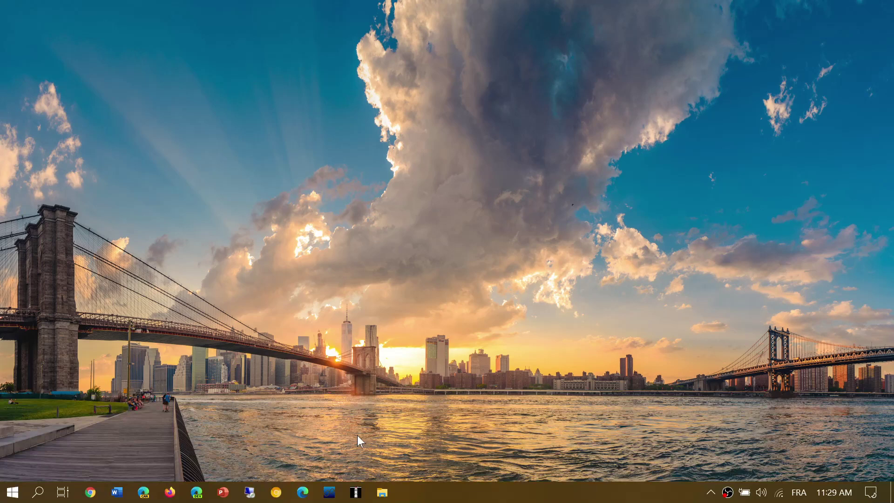
# - Advance the desktop wallpaper to the next background, the purple-lit marina skyline
pyautogui.rightClick(307, 315)
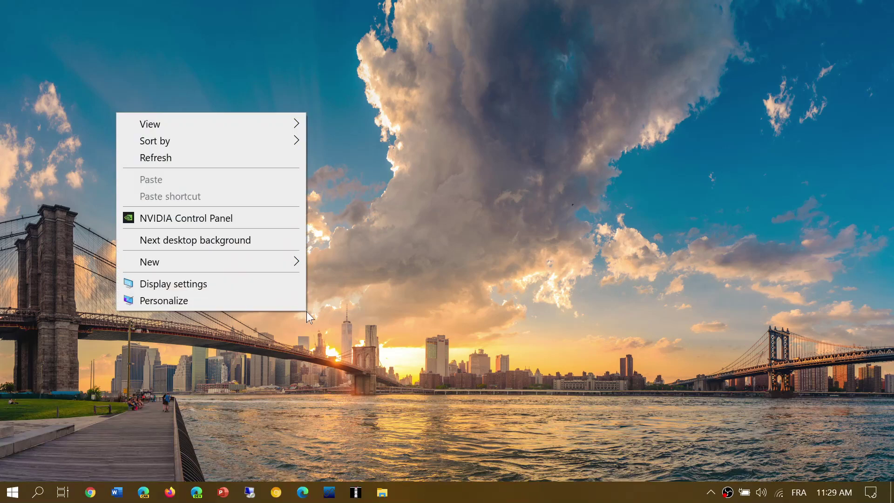
pyautogui.click(485, 273)
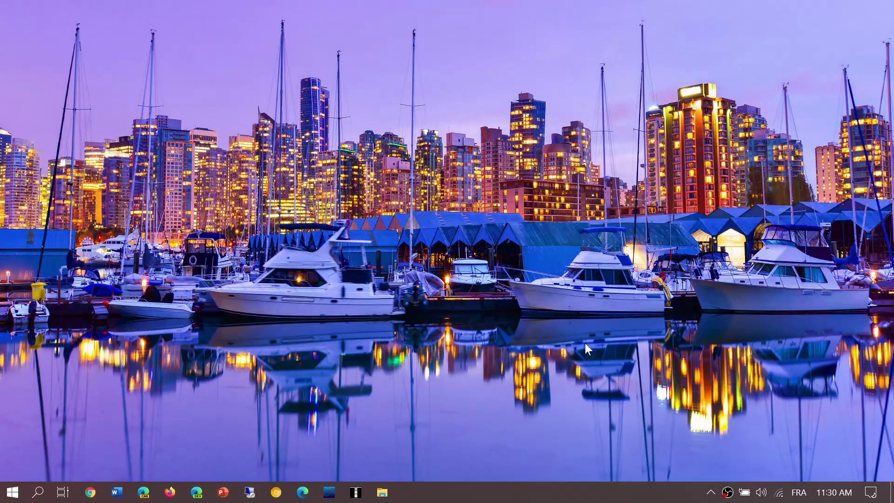
# - Run winver from Search and centre the About Windows dialog showing 20H2, Build 19042.610
pyautogui.click(38, 492)
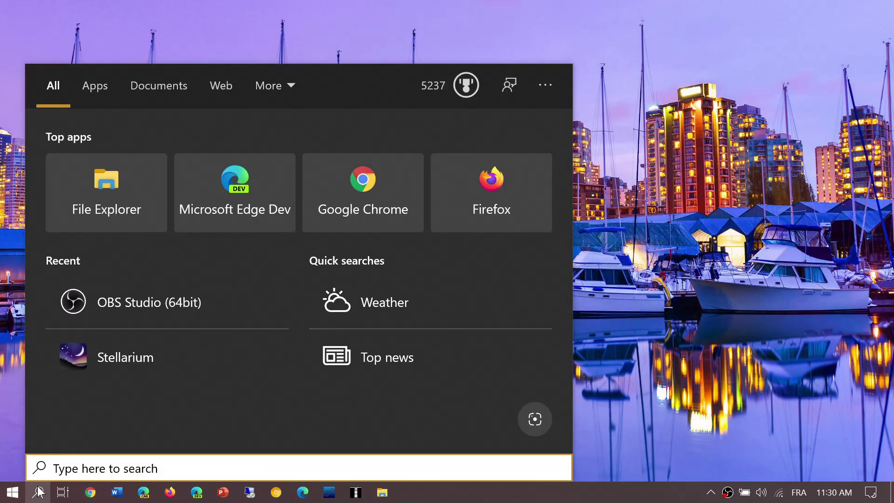
pyautogui.write('wi')
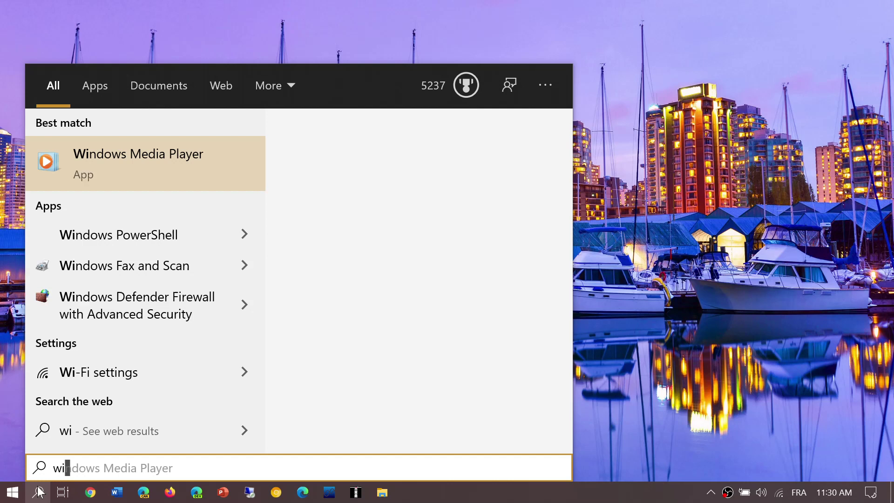
pyautogui.write('nver')
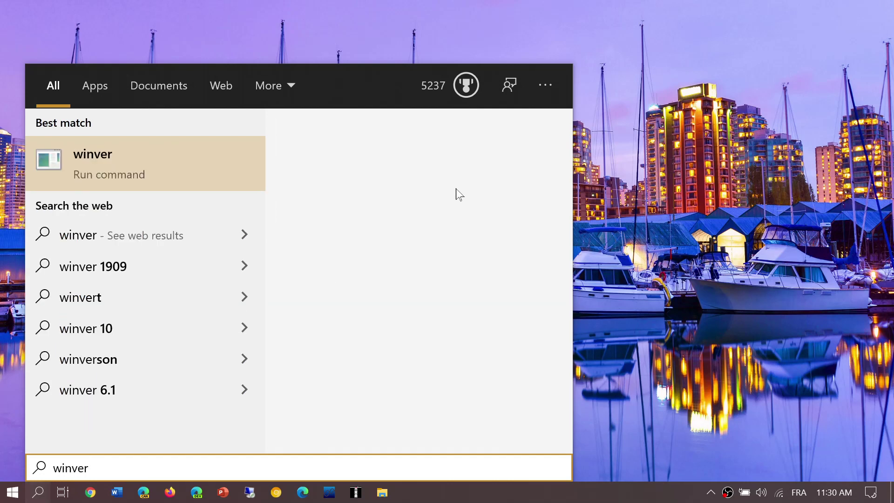
pyautogui.click(420, 218)
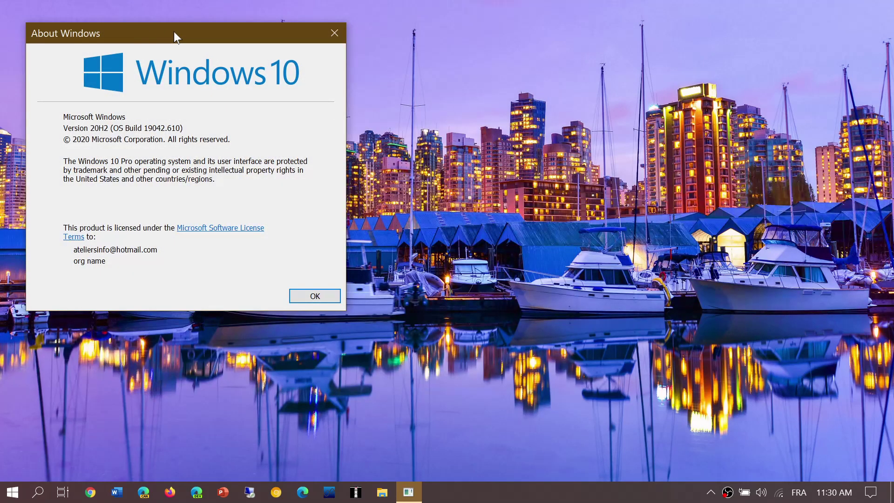
pyautogui.moveTo(174, 32); pyautogui.dragTo(420, 149)
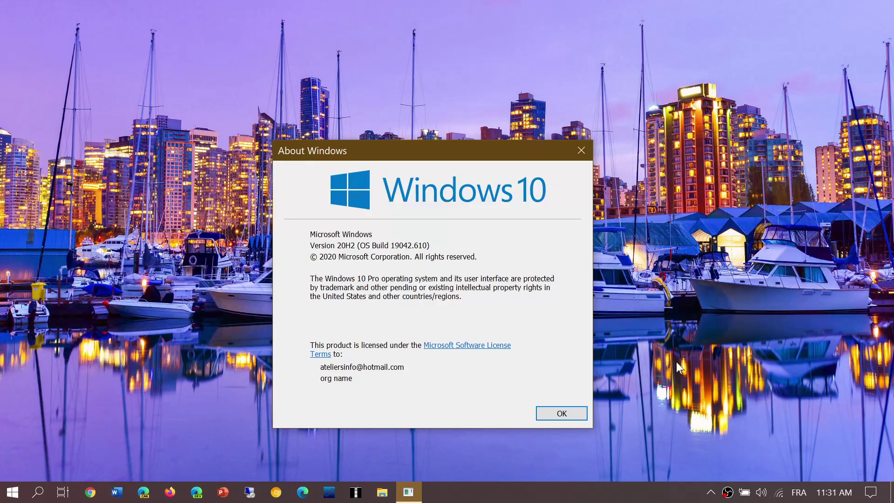
# - Close About Windows and open System > Display settings, scrolled to the multiple-displays section
pyautogui.click(580, 150)
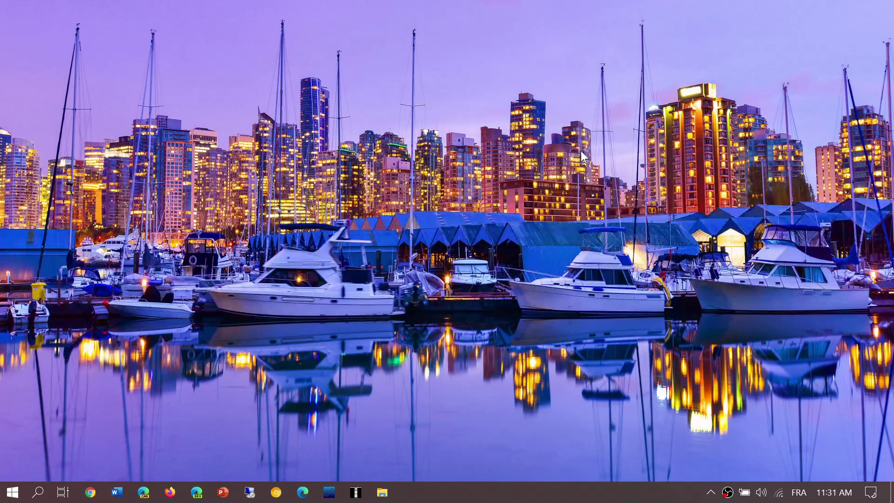
pyautogui.click(869, 495)
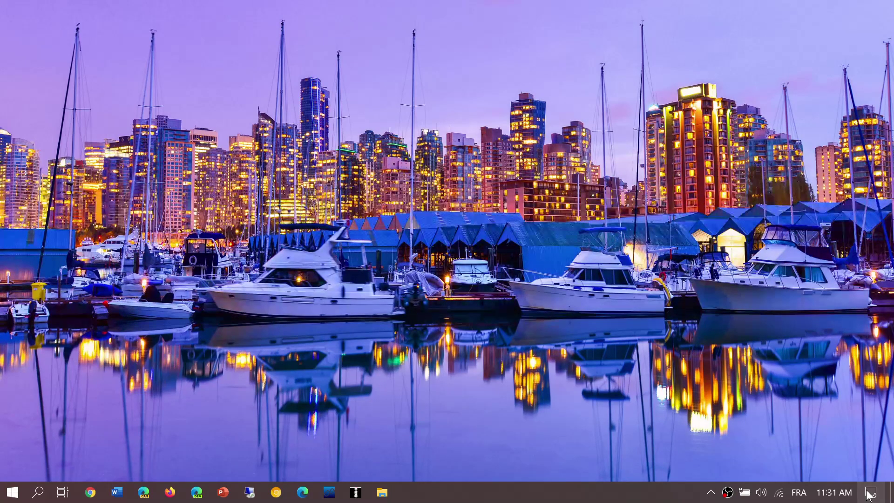
pyautogui.click(656, 347)
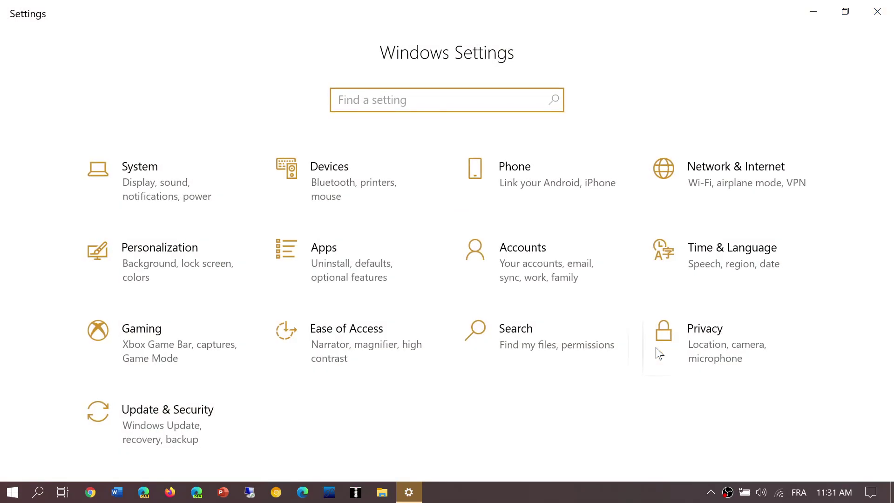
pyautogui.click(172, 197)
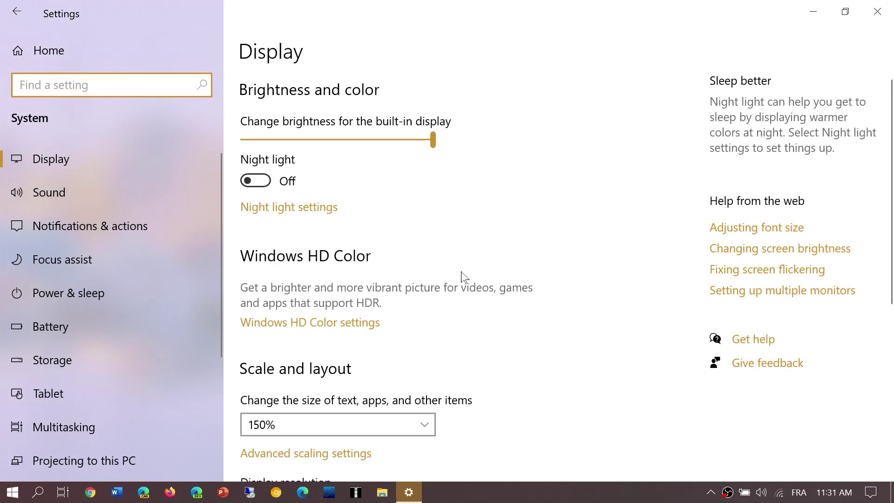
pyautogui.scroll(-5, 464, 359)
pyautogui.scroll(-2, 463, 359)
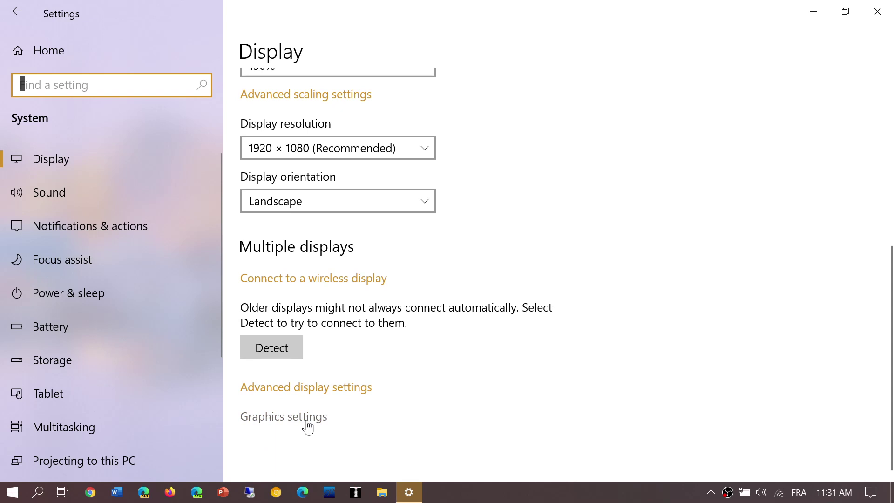
# - Open Graphics settings, browse the app list, and expand A_la_X-Men to show High performance
pyautogui.click(308, 427)
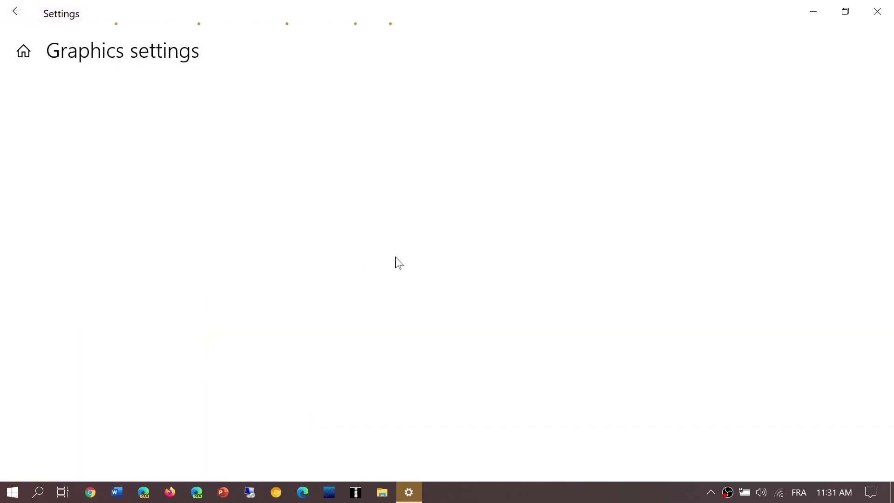
pyautogui.scroll(-1, 410, 278)
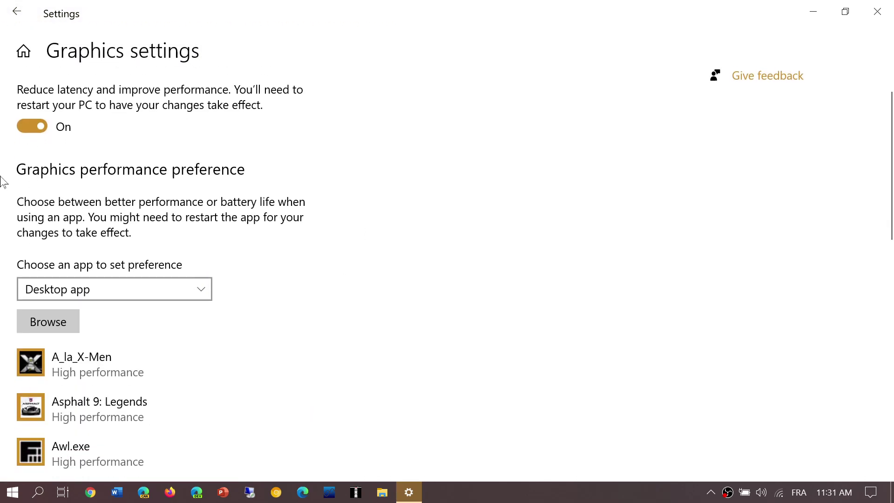
pyautogui.scroll(-4, 150, 395)
pyautogui.scroll(-2, 150, 395)
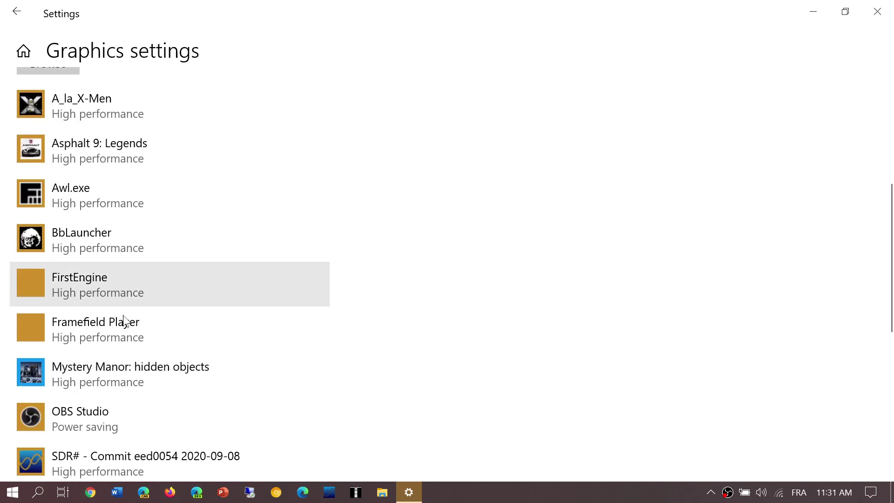
pyautogui.scroll(5, 208, 321)
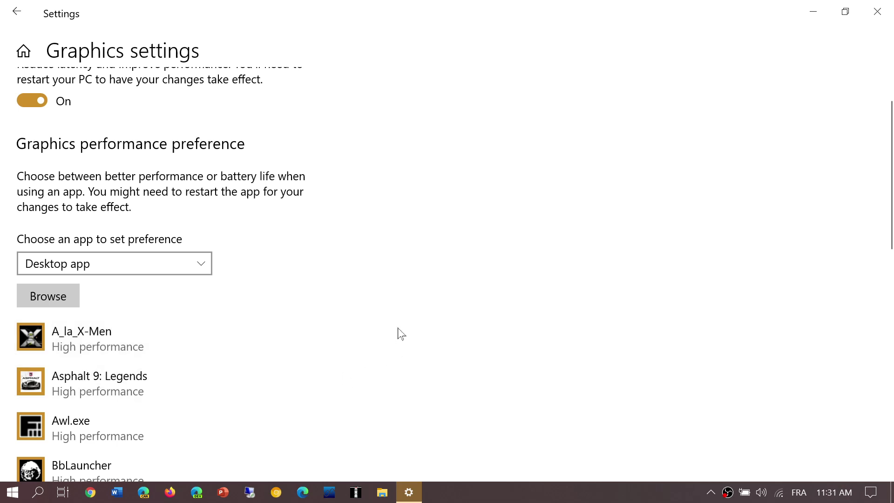
pyautogui.click(114, 345)
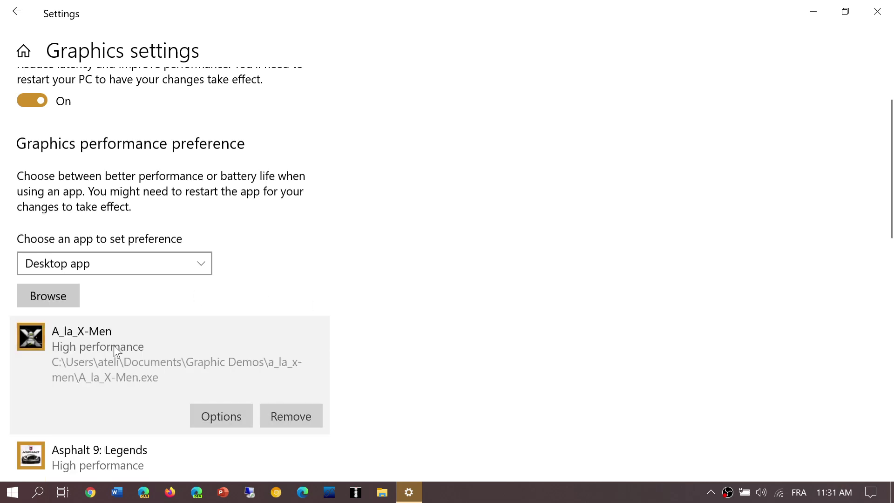
# - Open A_la_X-Men's graphics preference options and cancel, keeping High performance
pyautogui.click(228, 421)
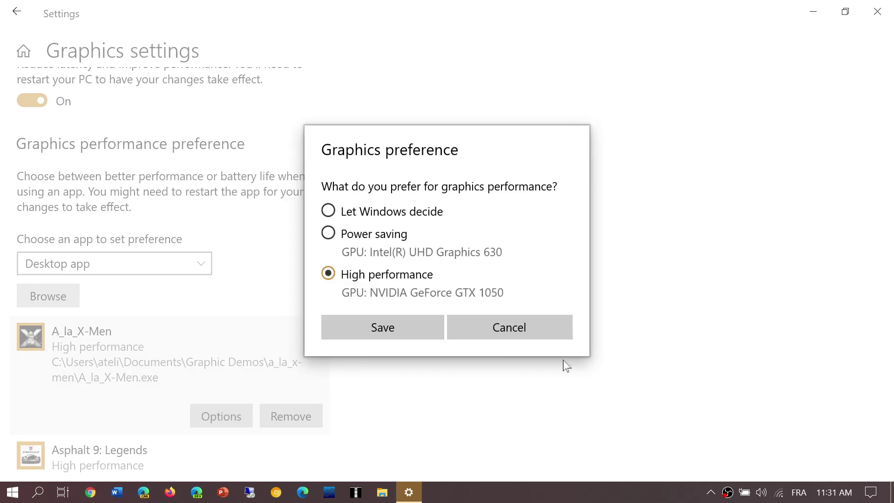
pyautogui.click(536, 324)
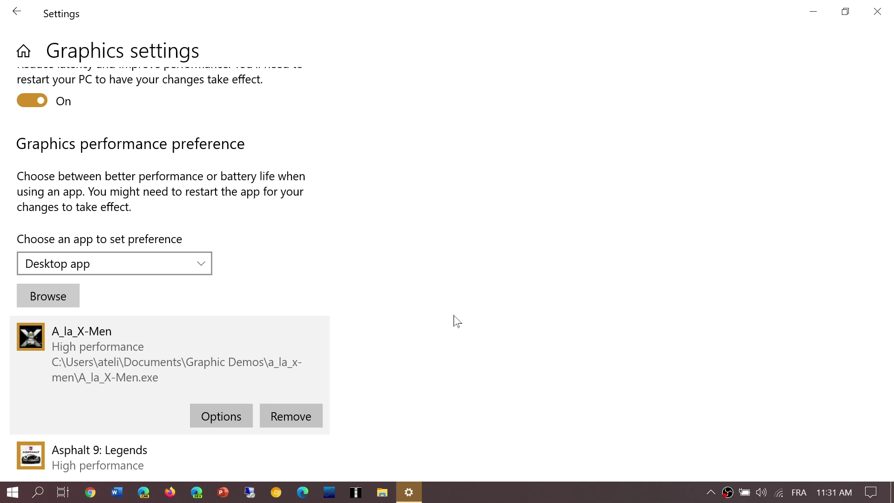
pyautogui.scroll(-15, 456, 322)
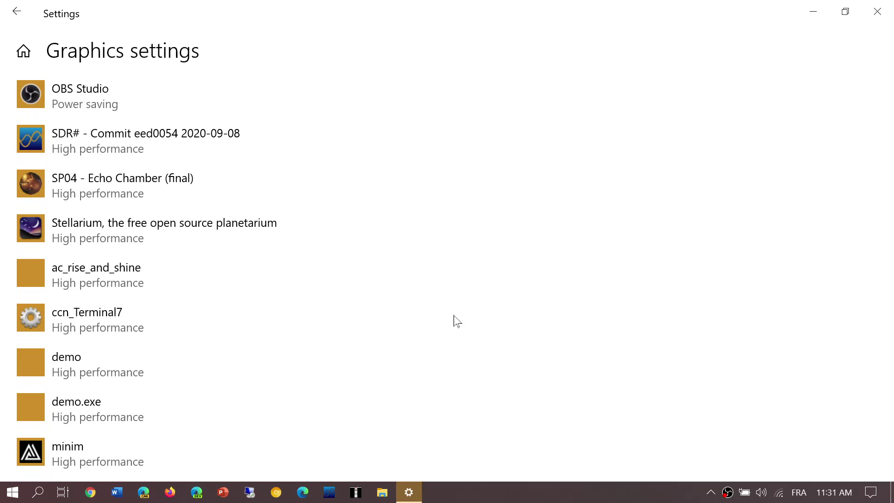
pyautogui.scroll(4, 450, 266)
pyautogui.scroll(10, 450, 266)
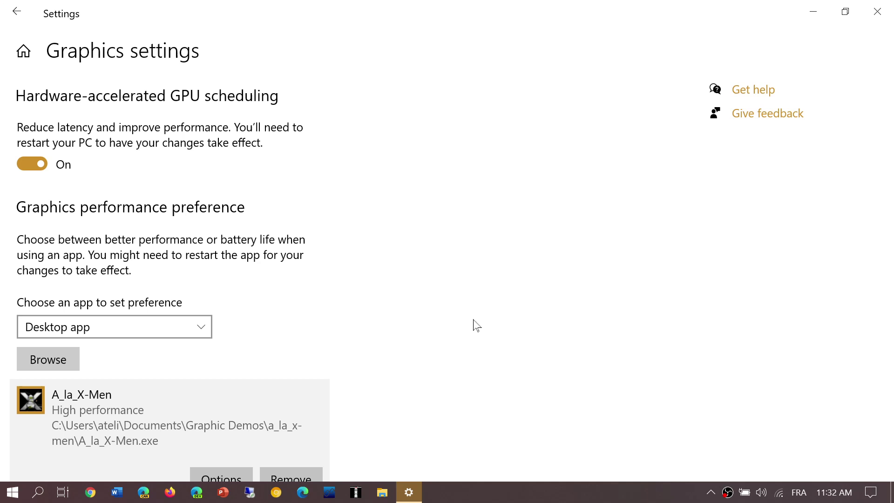
pyautogui.scroll(-10, 476, 324)
pyautogui.scroll(5, 476, 324)
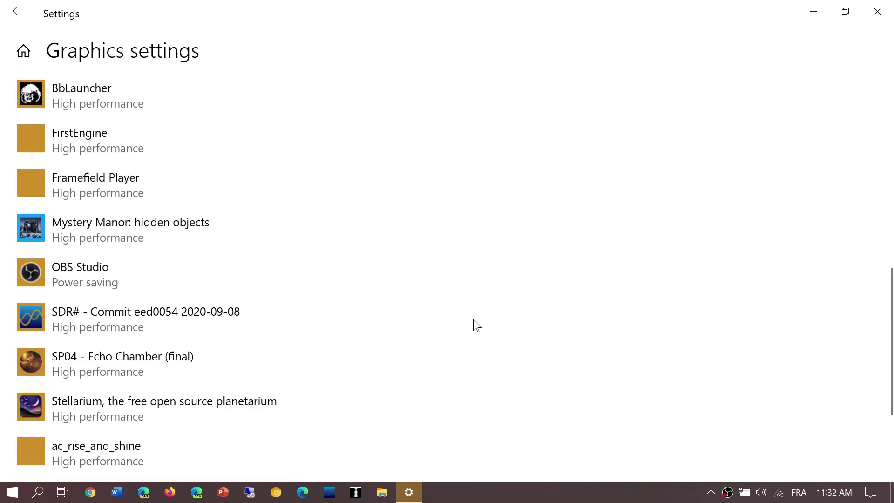
pyautogui.scroll(5, 476, 324)
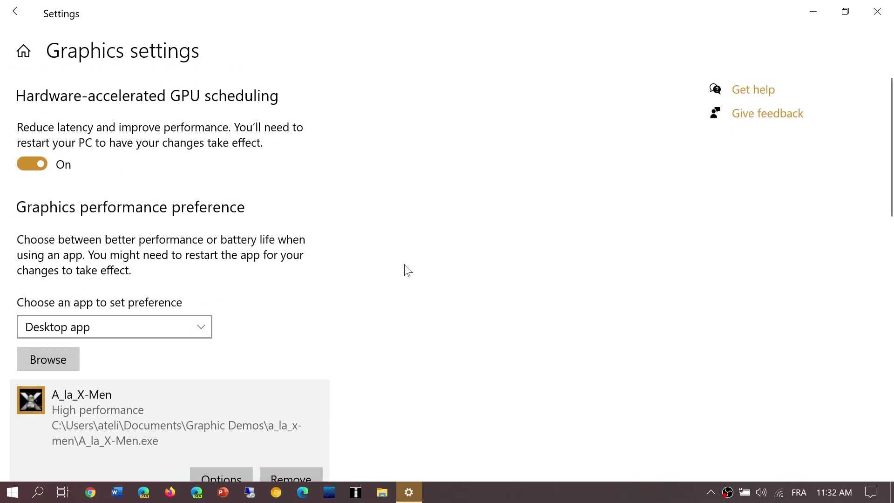
pyautogui.scroll(-10, 405, 270)
pyautogui.scroll(10, 406, 270)
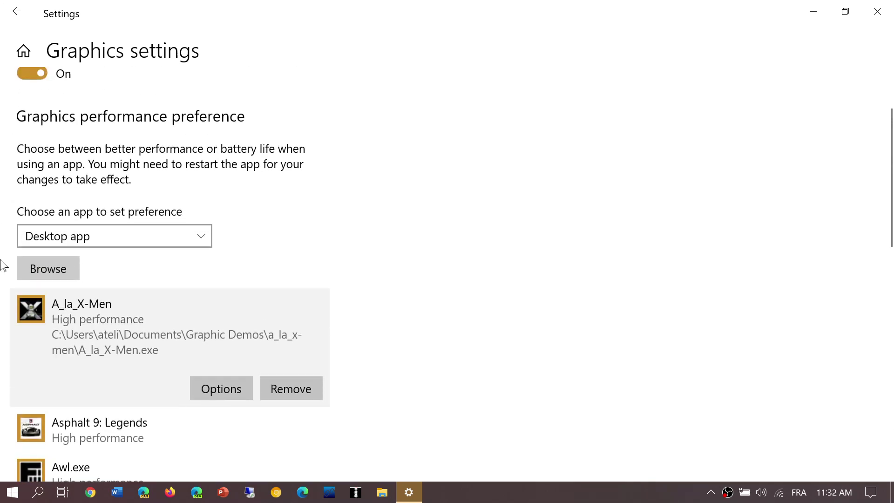
# - Close the Settings window to return to the marina skyline desktop
pyautogui.click(882, 13)
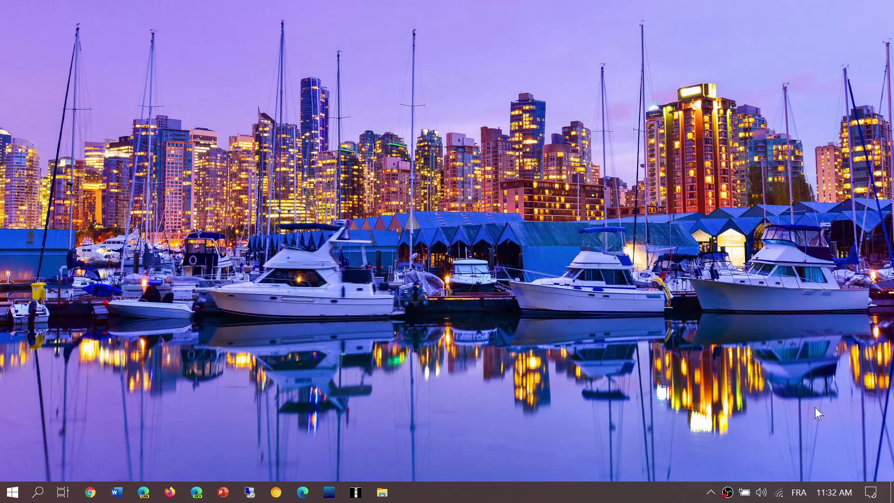
# - Reopen Settings via Action Center and navigate System > Display to the Graphics settings page
pyautogui.click(870, 494)
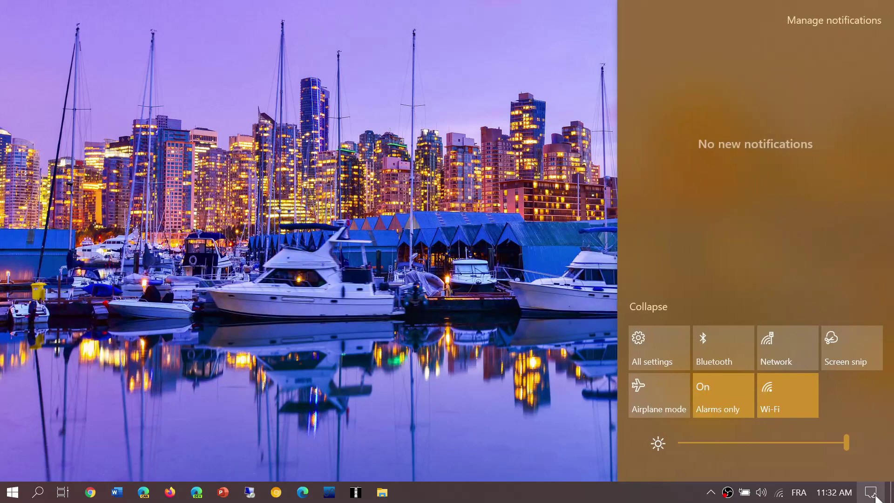
pyautogui.click(656, 362)
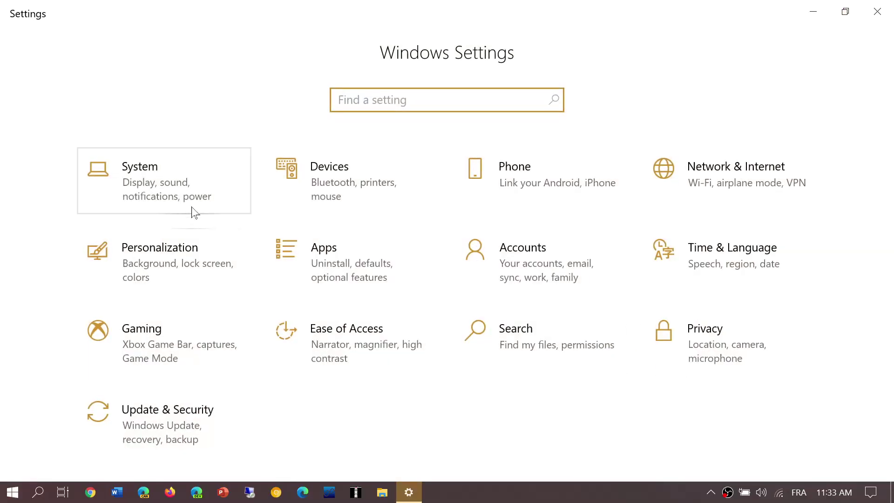
pyautogui.click(168, 182)
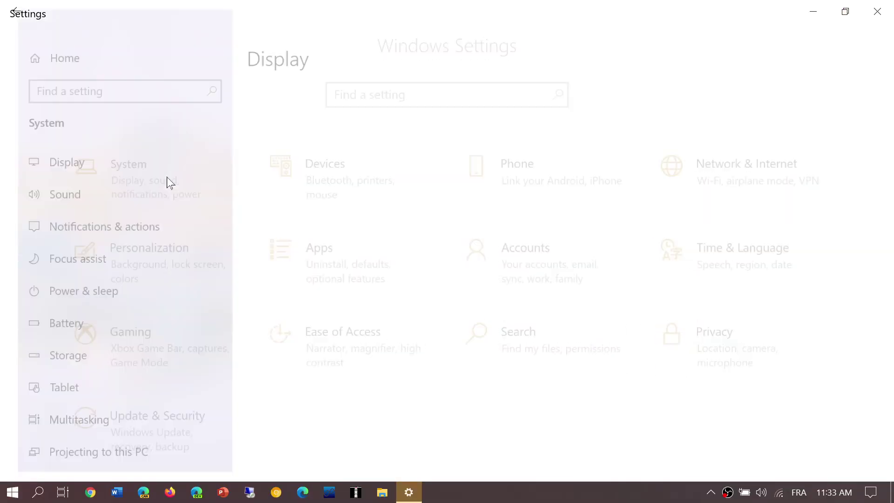
pyautogui.scroll(-10, 535, 258)
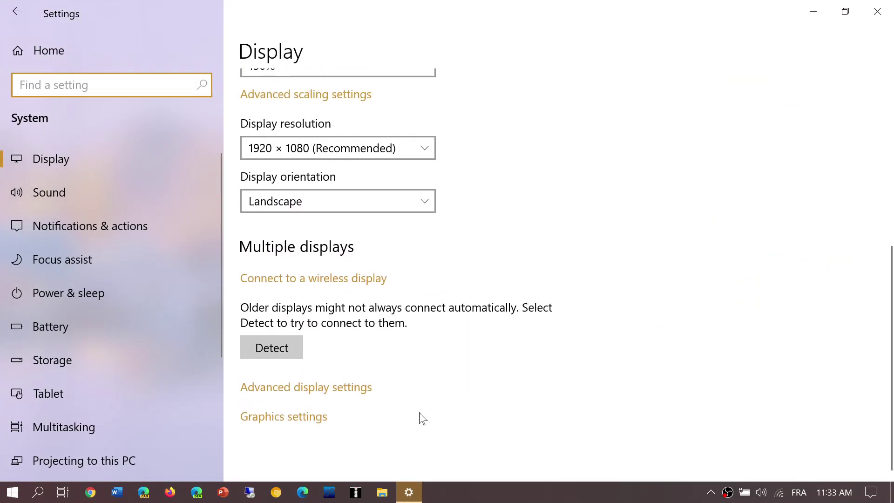
pyautogui.click(304, 424)
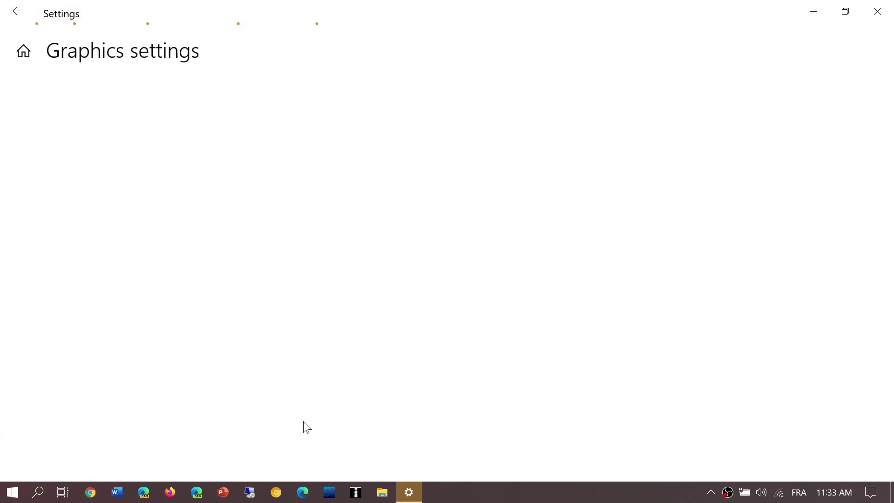
# - Keep Desktop app selected in the app-type dropdown, then close Settings
pyautogui.scroll(-2, 385, 212)
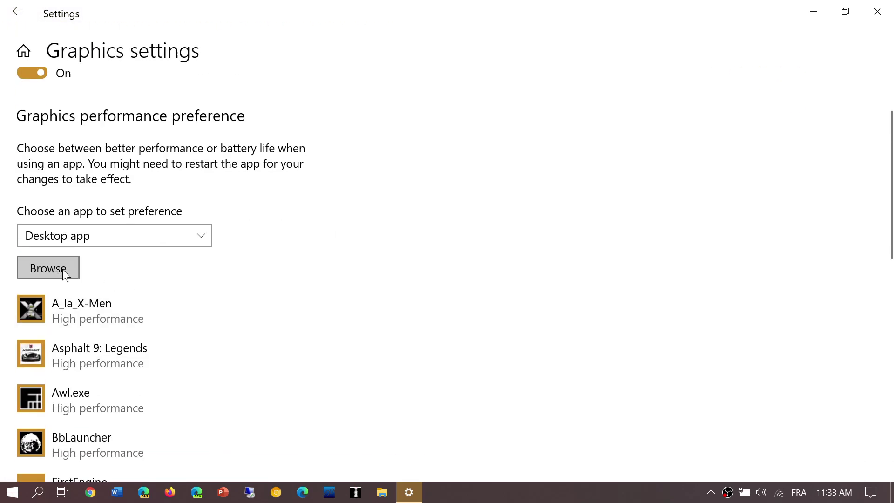
pyautogui.click(163, 236)
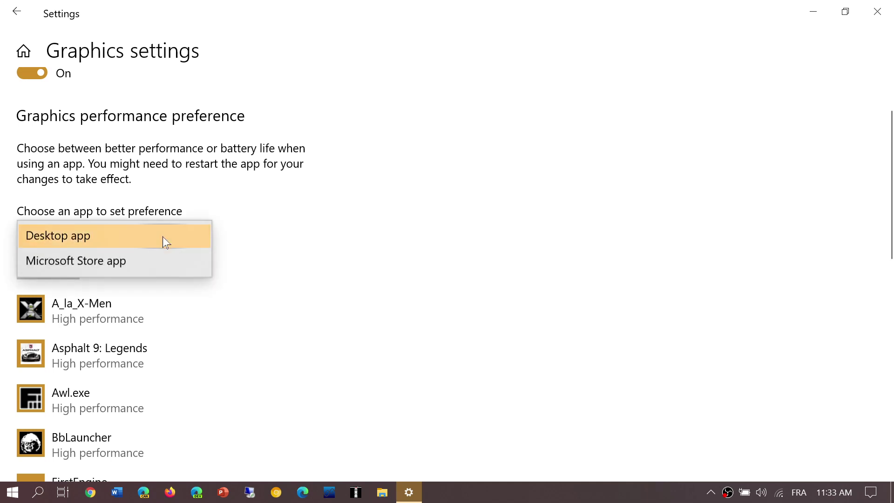
pyautogui.click(305, 279)
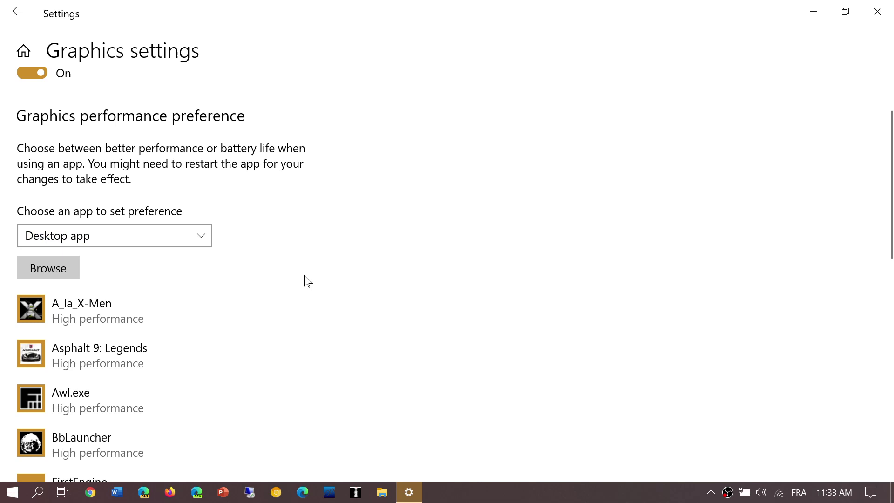
pyautogui.scroll(3, 306, 279)
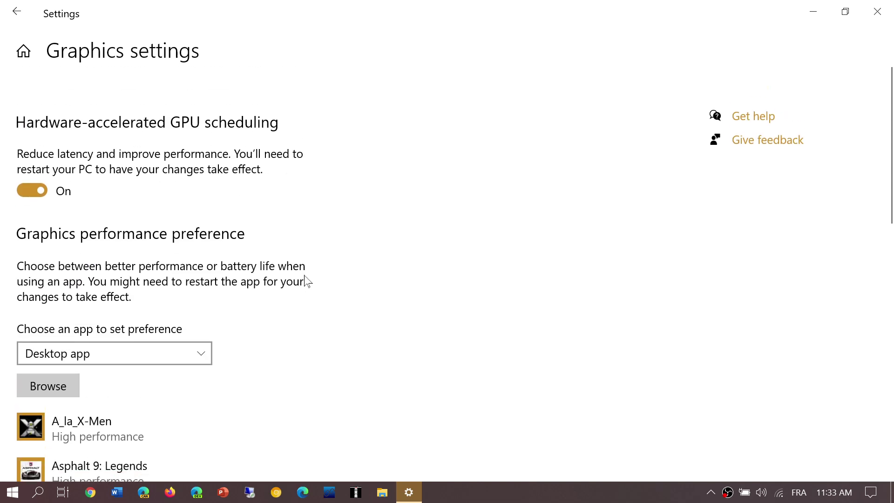
pyautogui.click(877, 11)
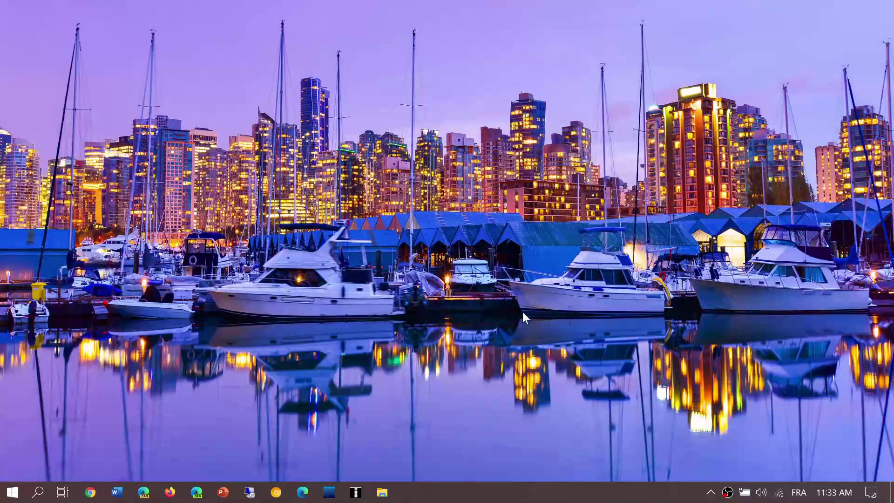